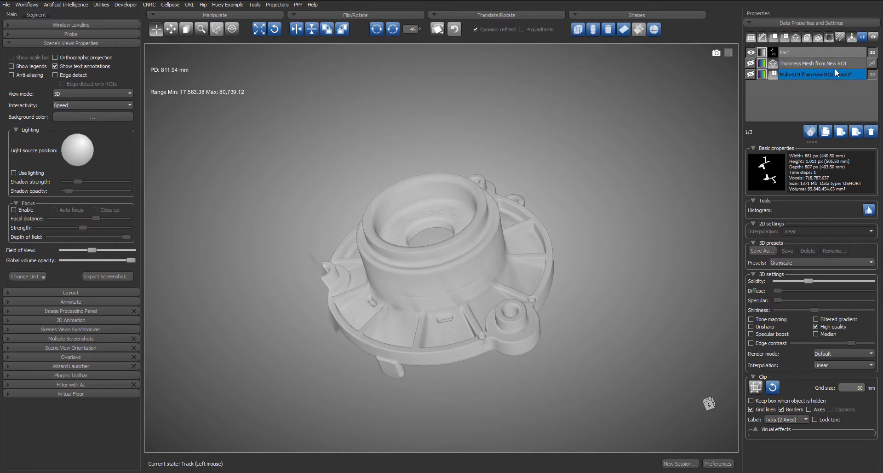
Step: Hide the Part in 3D, briefly show then hide the Thickness Mesh, and show the porosity Multi-ROI
left_click(829, 50)
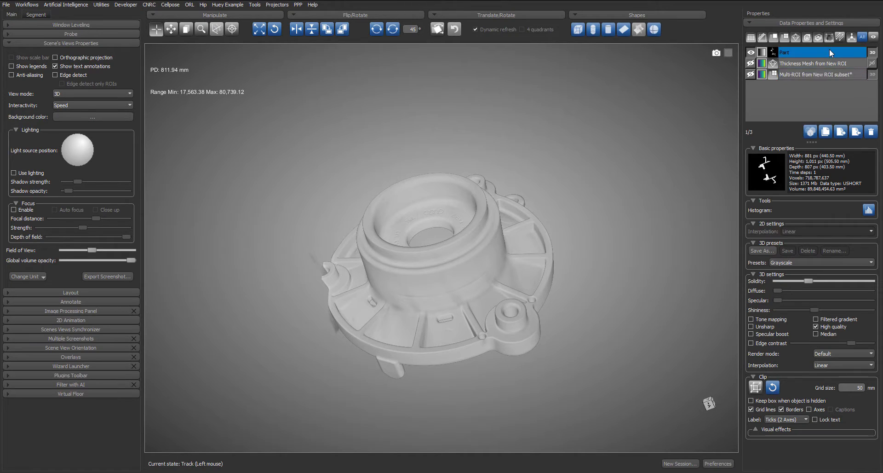
left_click(872, 51)
left_click(791, 76)
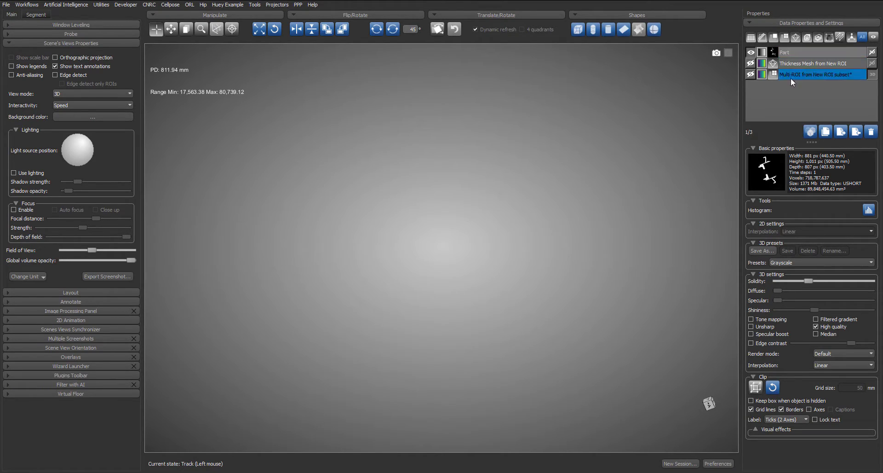
left_click(750, 63)
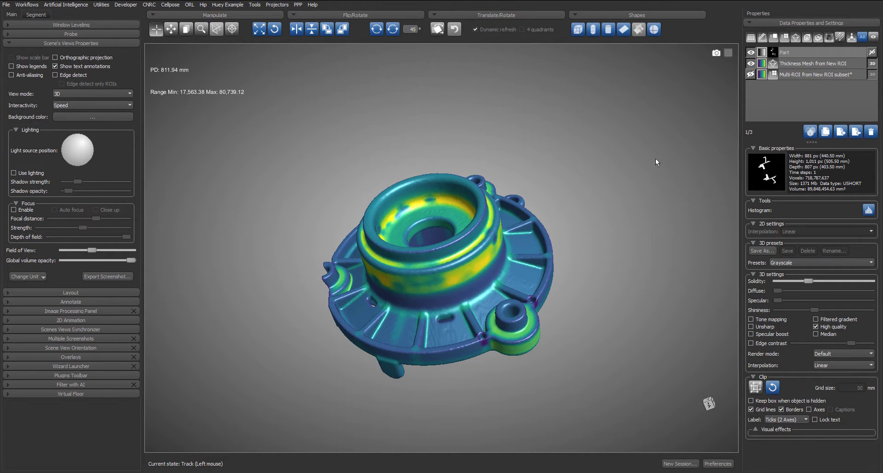
left_click(750, 63)
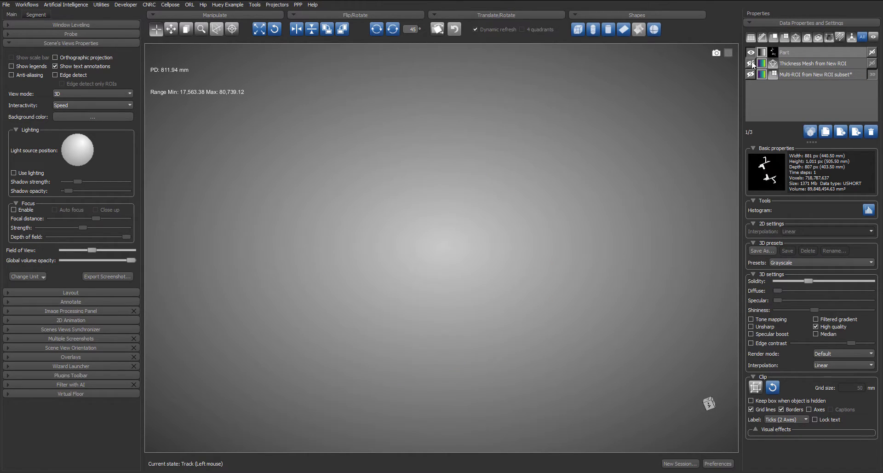
left_click(751, 74)
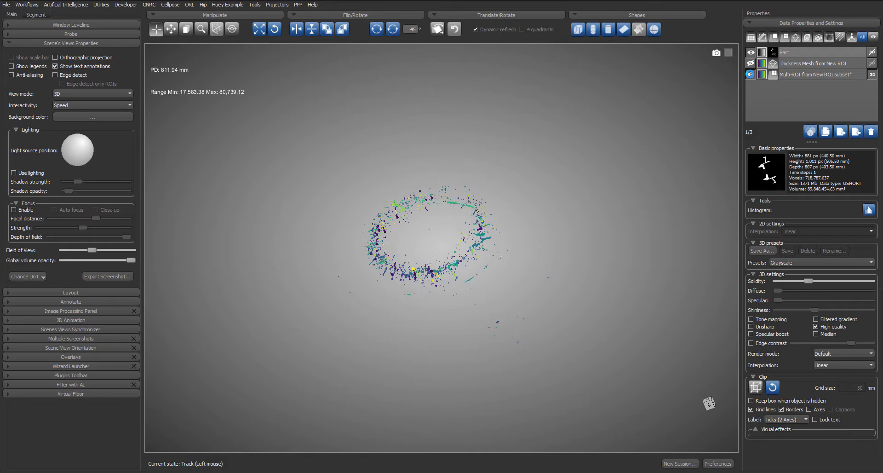
Step: Swap Multi-ROI for the Part, apply the Grayscale (solid) preset, tilt top-down, and disable Filtered gradient
left_click(750, 74)
left_click(871, 52)
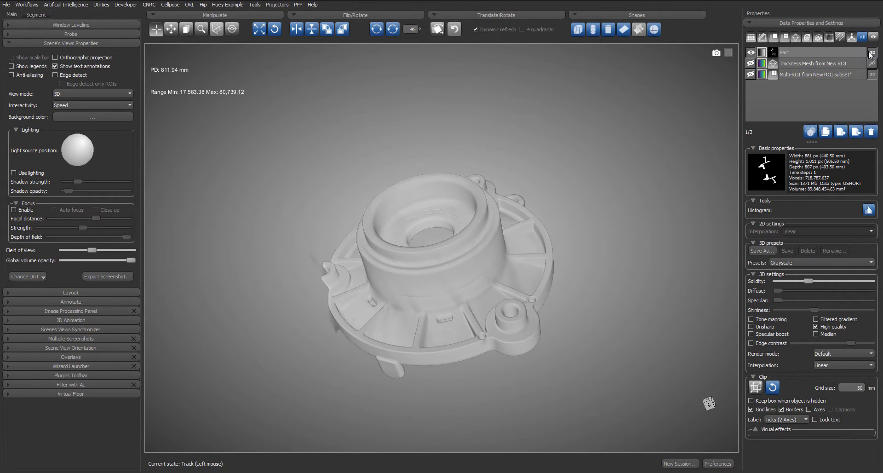
left_click(868, 263)
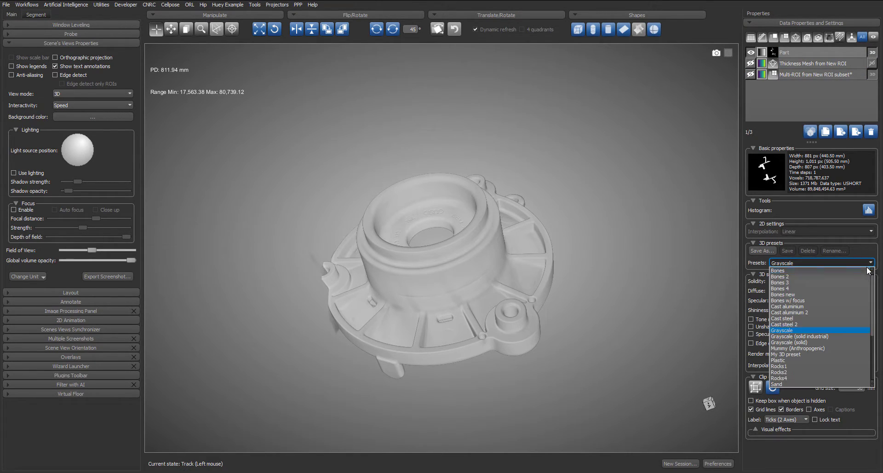
left_click(839, 342)
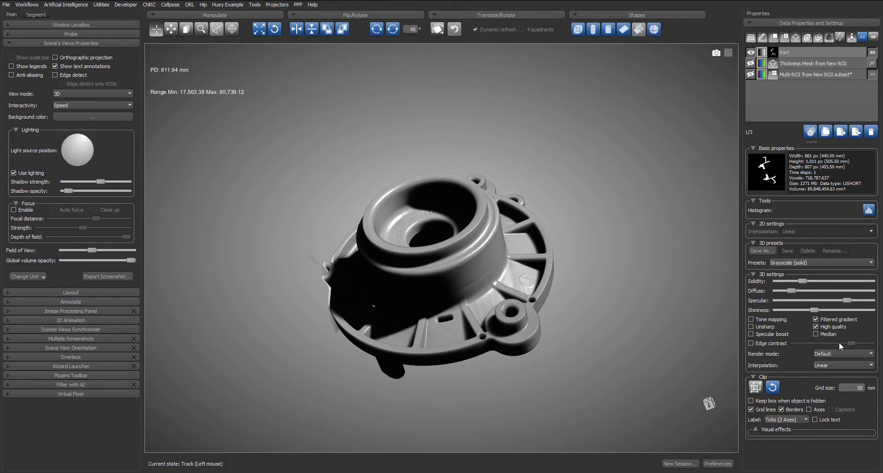
left_click_drag(394, 285, 361, 259)
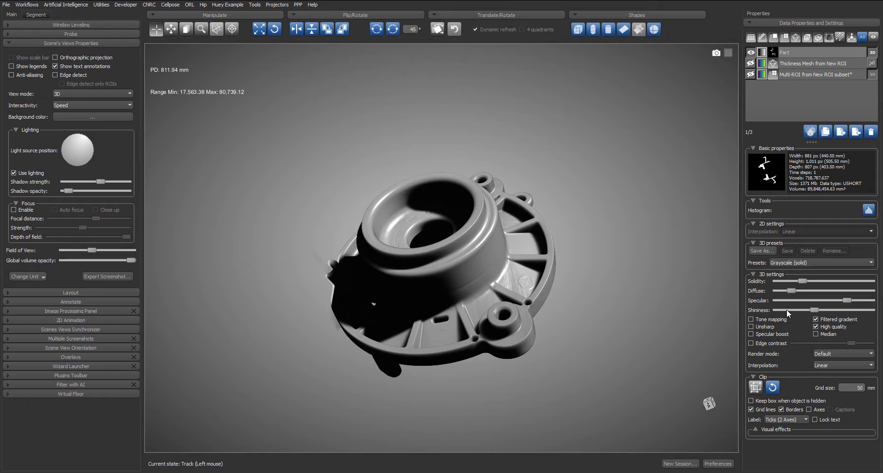
left_click(843, 319)
Step: Turn on the clip box and drag one face inward to cut the part to a half cross-section
left_click(754, 386)
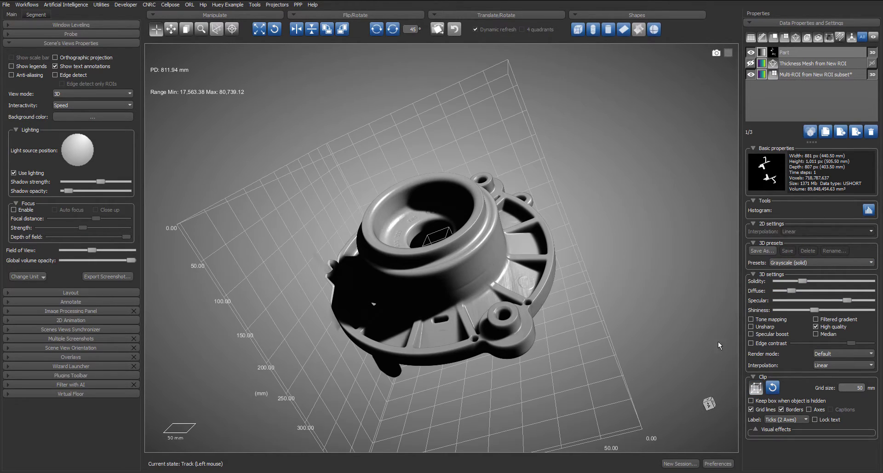
left_click_drag(672, 260, 618, 296)
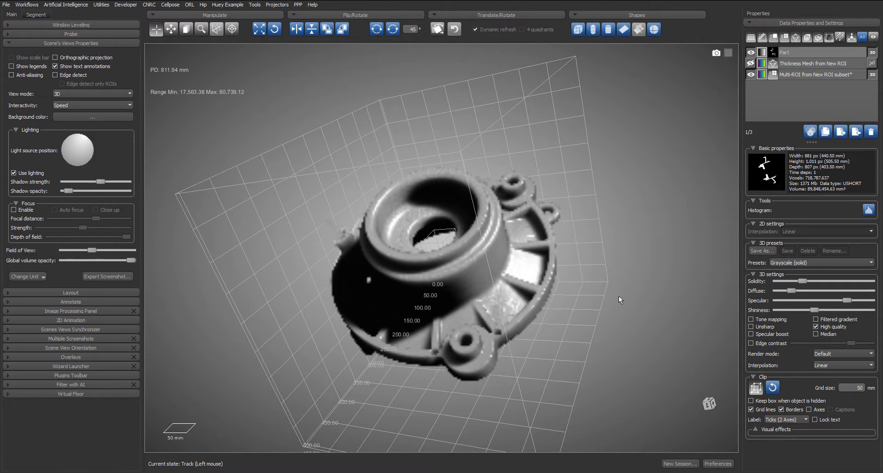
left_click_drag(570, 276, 466, 304)
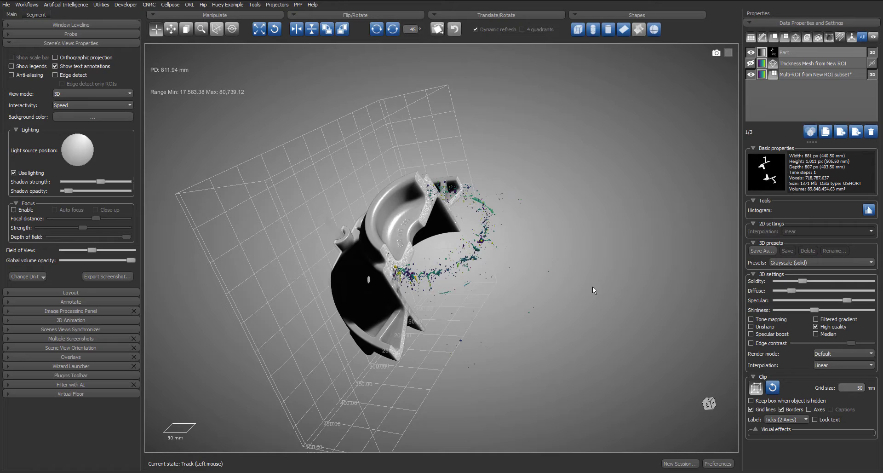
left_click_drag(593, 286, 567, 358)
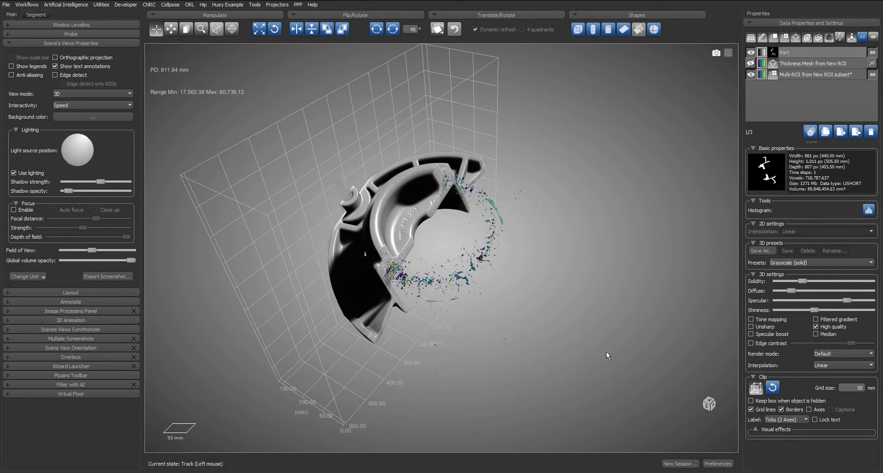
Step: Select the Multi-ROI and drag its Highlight slider to maximum and Diffuse to minimum
left_click(828, 64)
left_click(831, 73)
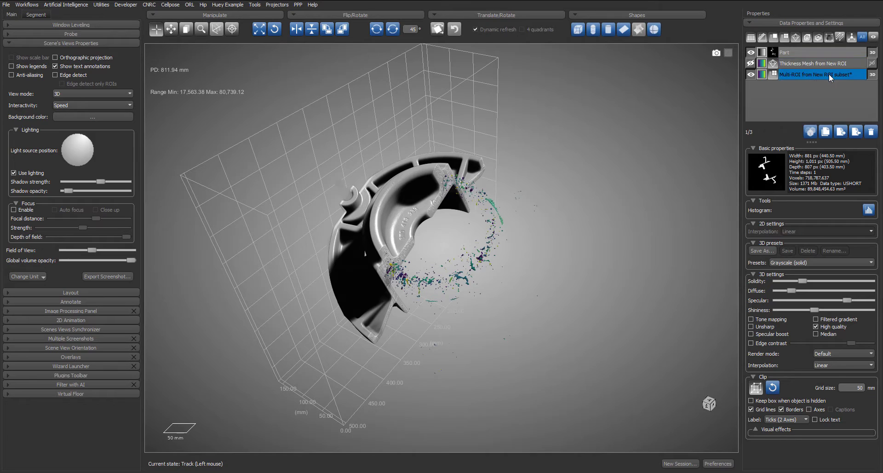
scroll(880, 296, "down", 4)
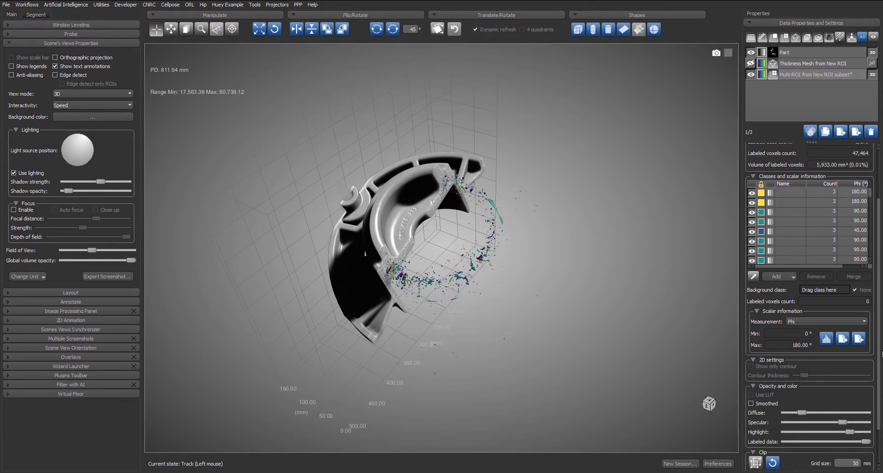
left_click_drag(850, 385, 876, 385)
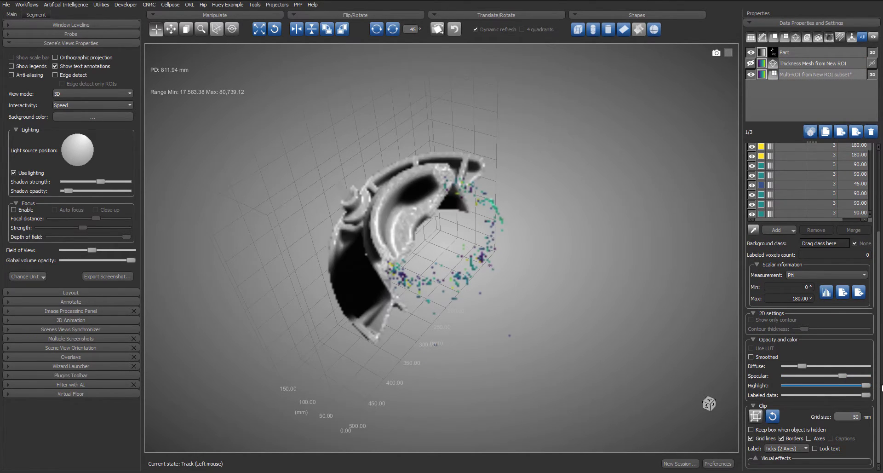
left_click_drag(801, 366, 752, 371)
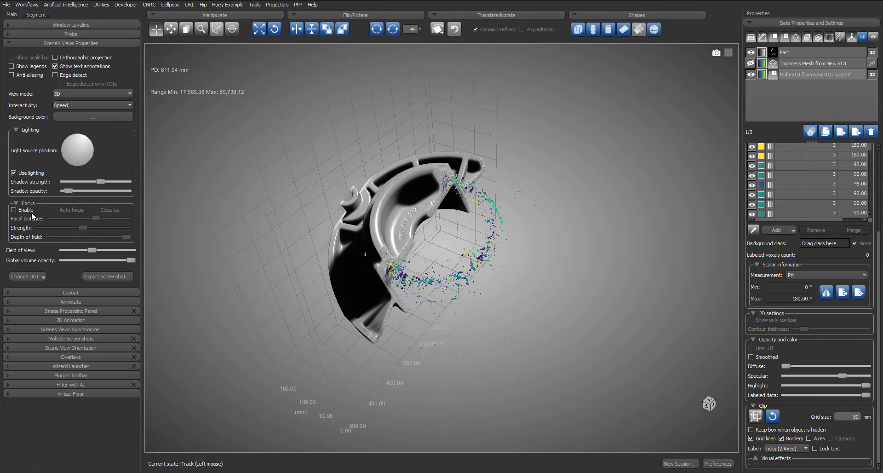
Step: Show the Thickness Mesh in 3D, colouring the part 0–42.36 mm, then select the Part dataset
left_click(750, 64)
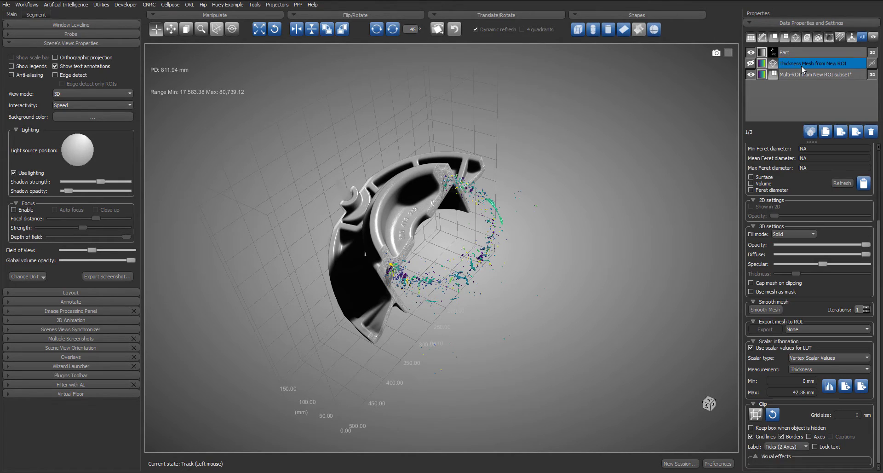
left_click(750, 64)
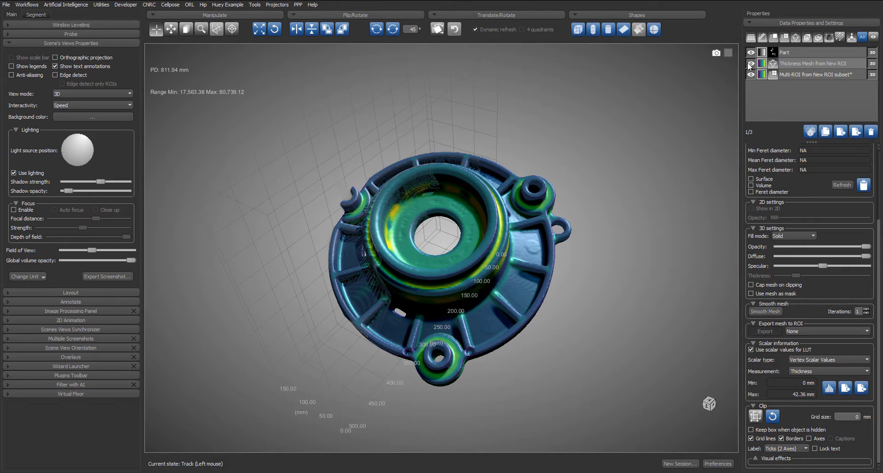
left_click(798, 53)
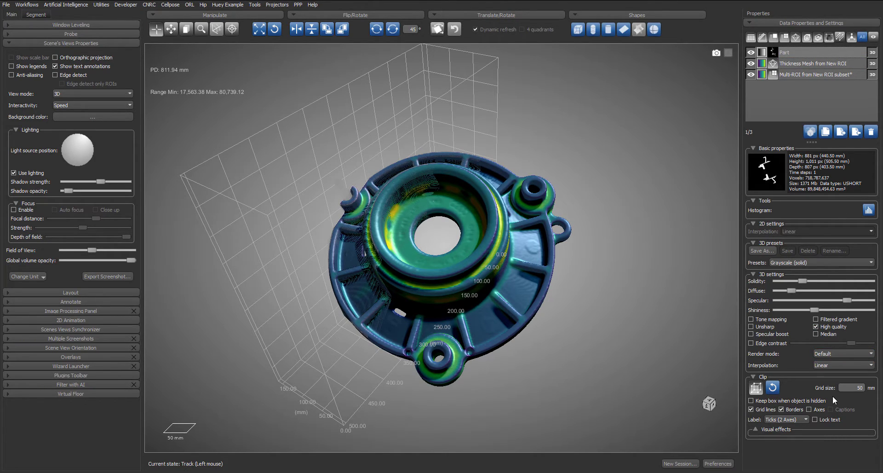
Step: In Clip visual effects, check Thickness Mesh, turn Outside off, and reposition the clip plane
left_click(755, 428)
scroll(749, 433, "down", 3)
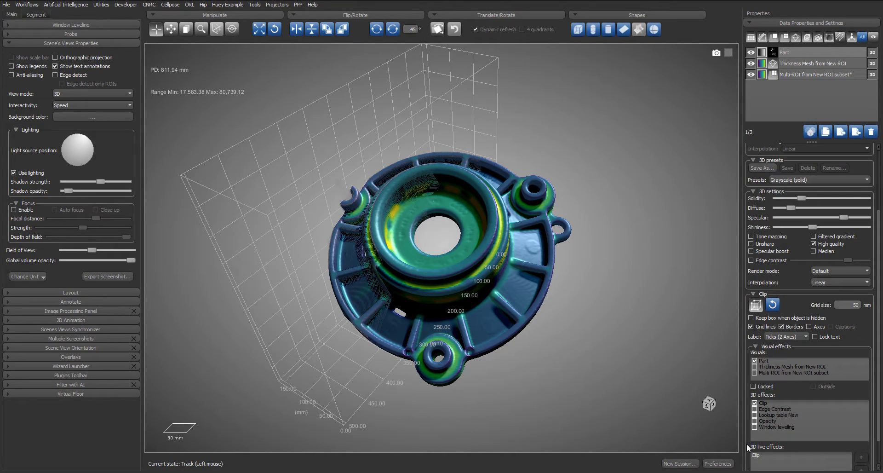
left_click(772, 364)
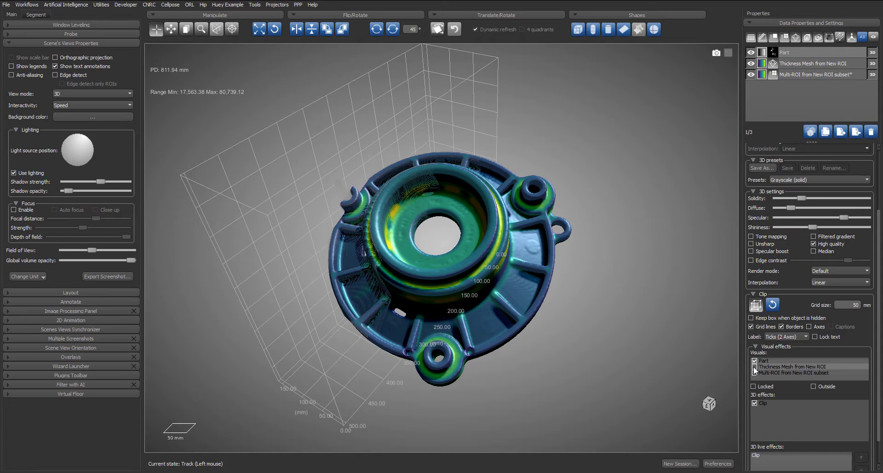
left_click(754, 367)
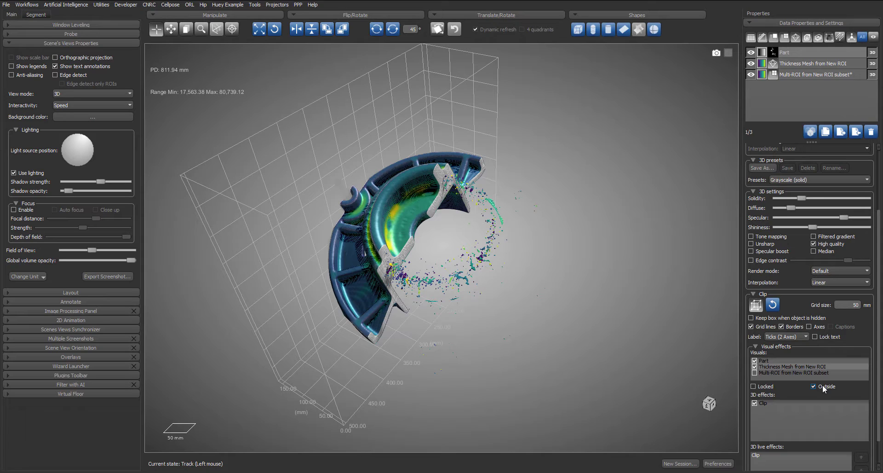
left_click(823, 387)
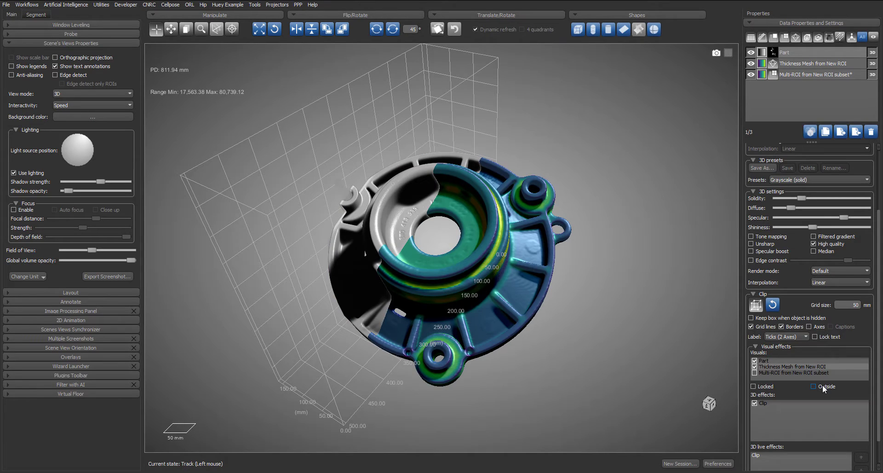
left_click_drag(406, 284, 558, 279)
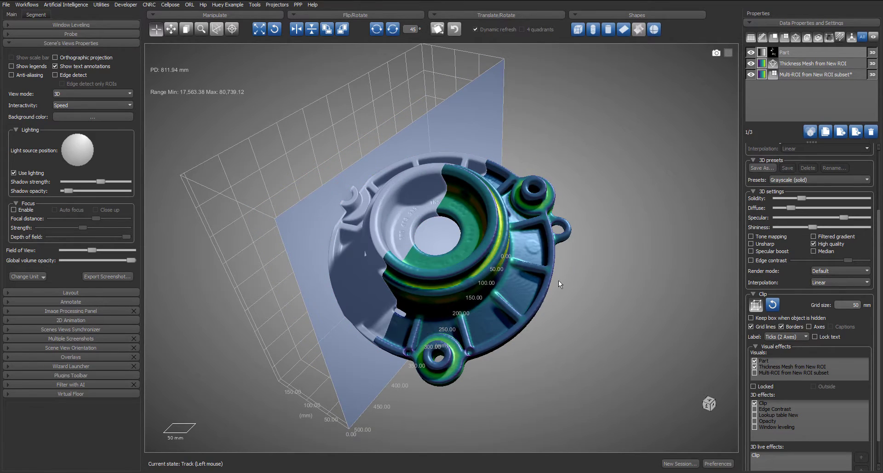
Step: Hide the clip box grid, lower the Thickness Mesh 3D opacity, tilt the part, and open the view's context menu
left_click(755, 304)
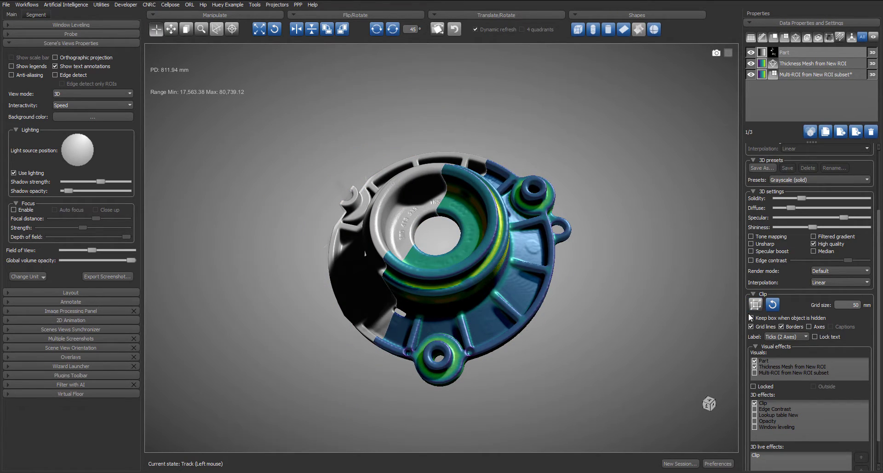
left_click(820, 63)
left_click_drag(862, 253, 798, 267)
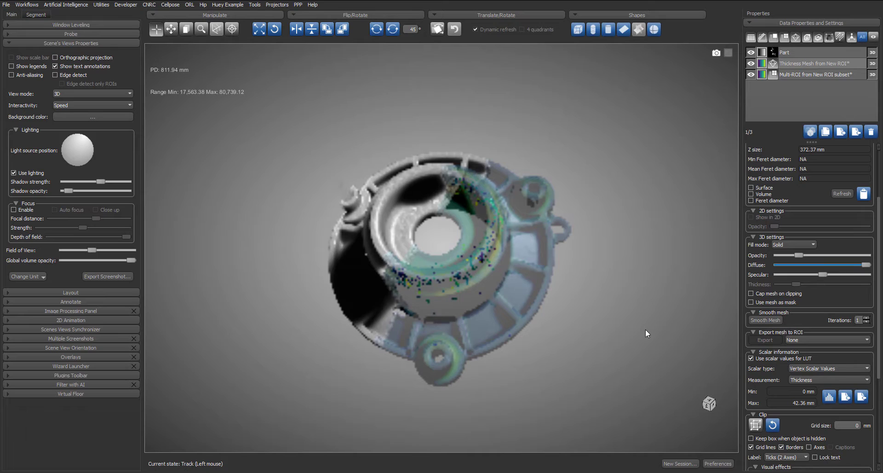
left_click_drag(644, 329, 378, 323)
right_click(378, 323)
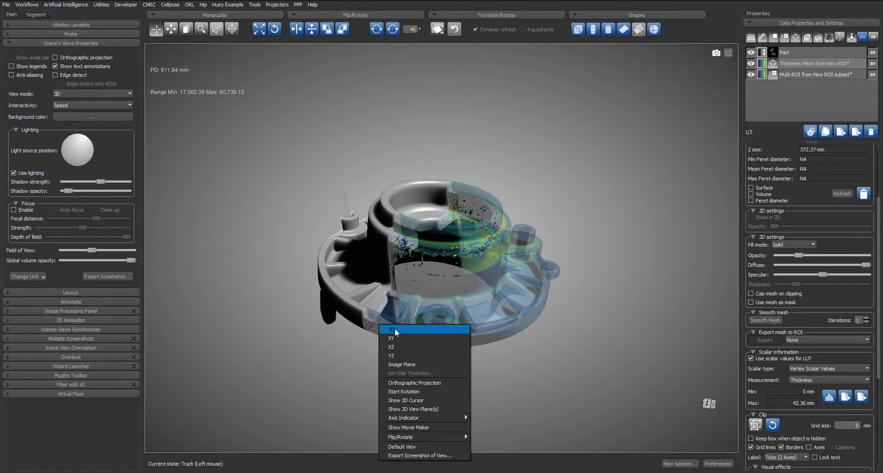
Step: Show the Movie Maker, set mesh opacity to maximum, reset the Part's clipping, and zoom in
left_click(442, 427)
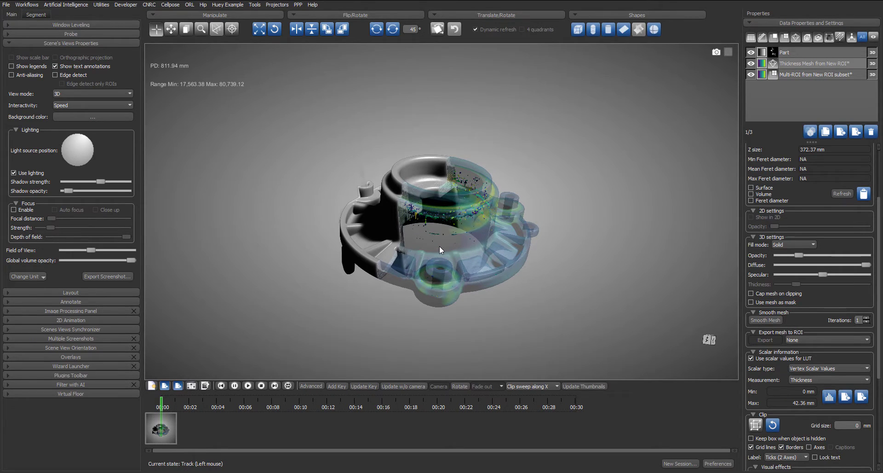
left_click_drag(798, 254, 866, 255)
left_click(817, 52)
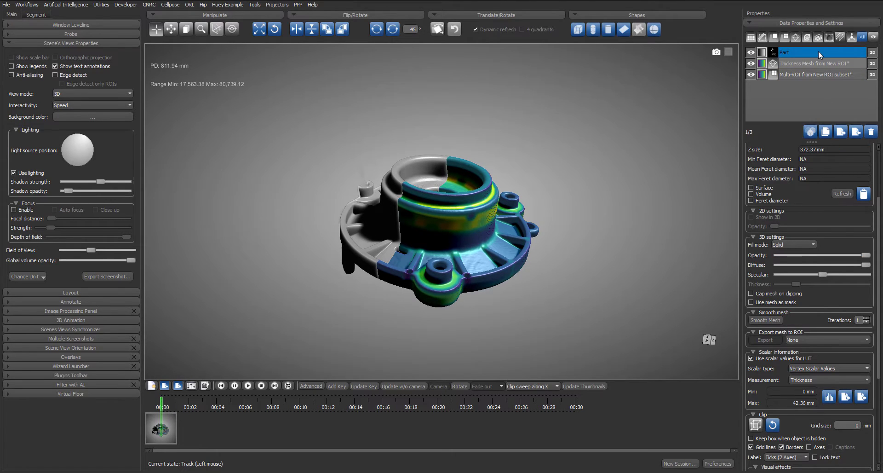
left_click(773, 305)
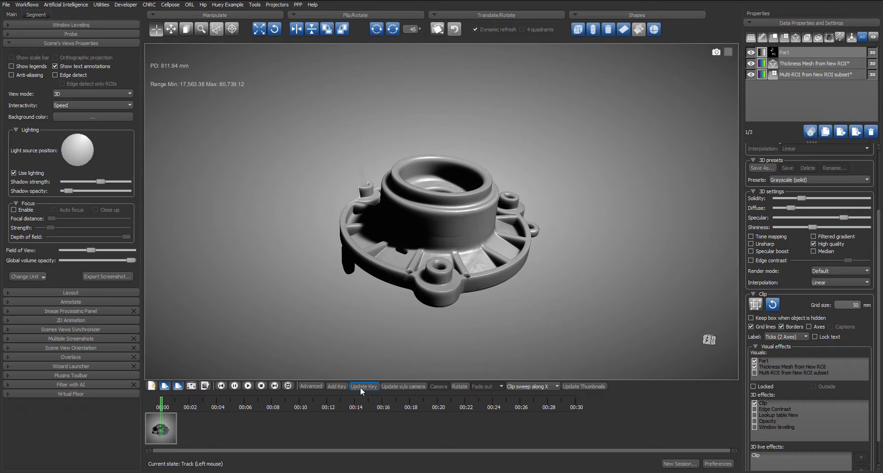
right_click_drag(482, 206, 473, 273)
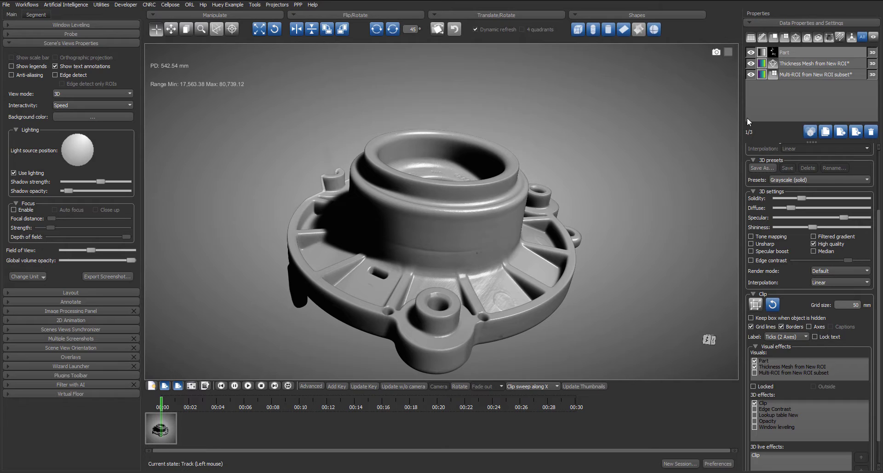
Step: Re-clip the part by dragging the clip plane left, hide the box, rotate, and add a keyframe at 00:02
left_click(754, 308)
left_click_drag(586, 248, 404, 248)
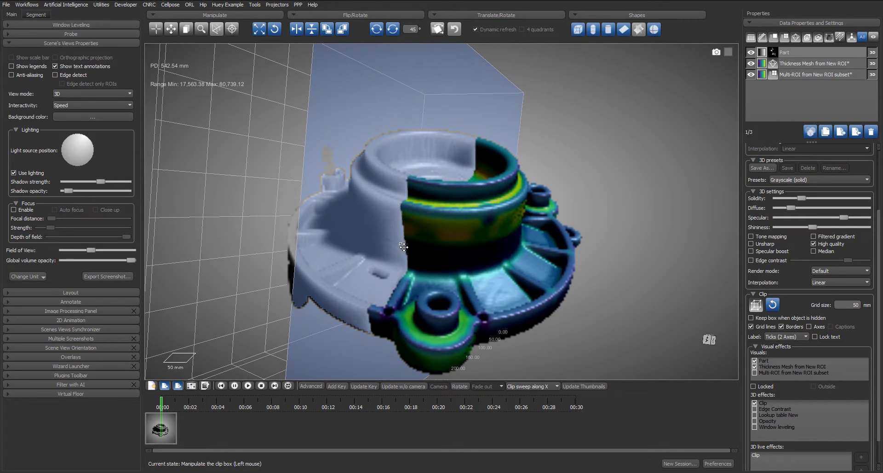
left_click(752, 305)
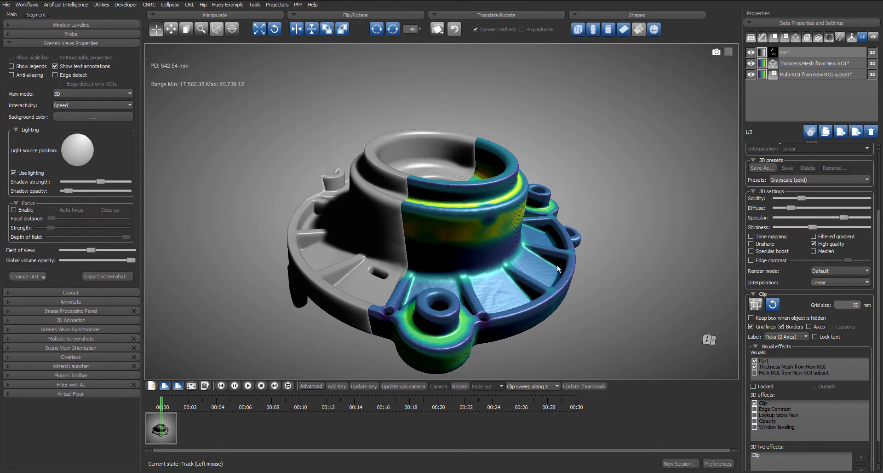
left_click_drag(556, 265, 438, 269)
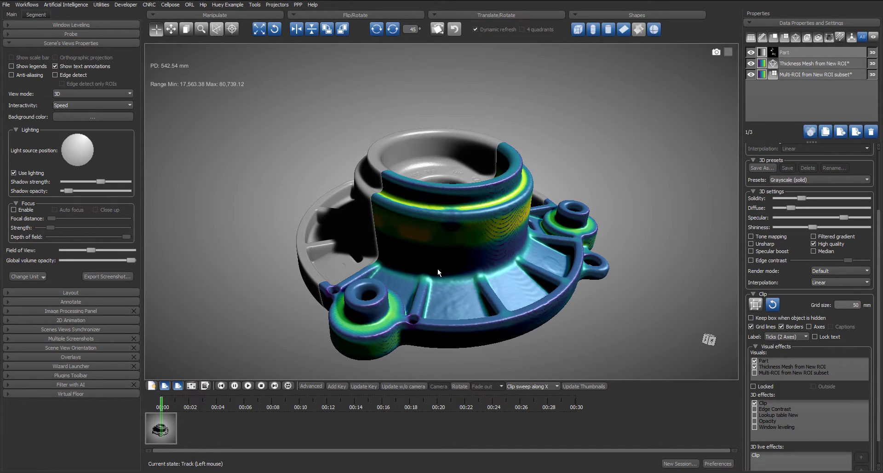
key("k")
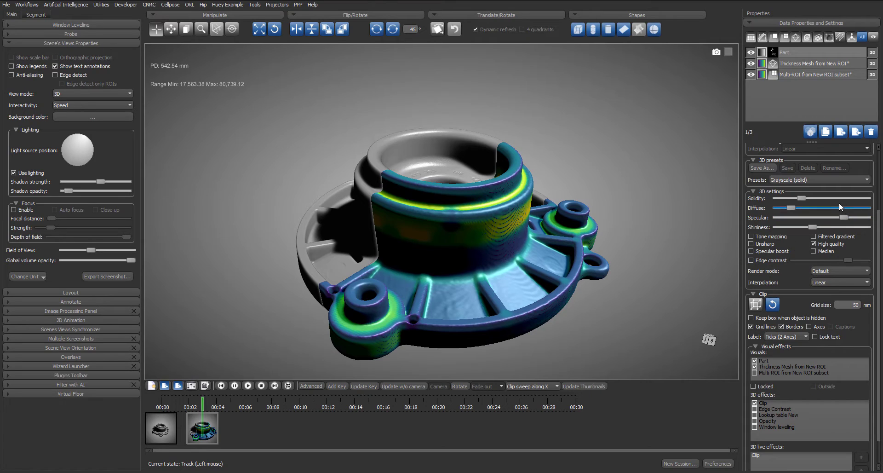
Step: Lower the Thickness Mesh opacity, rotate to a new angle, add a keyframe, then turn the part further
left_click(817, 65)
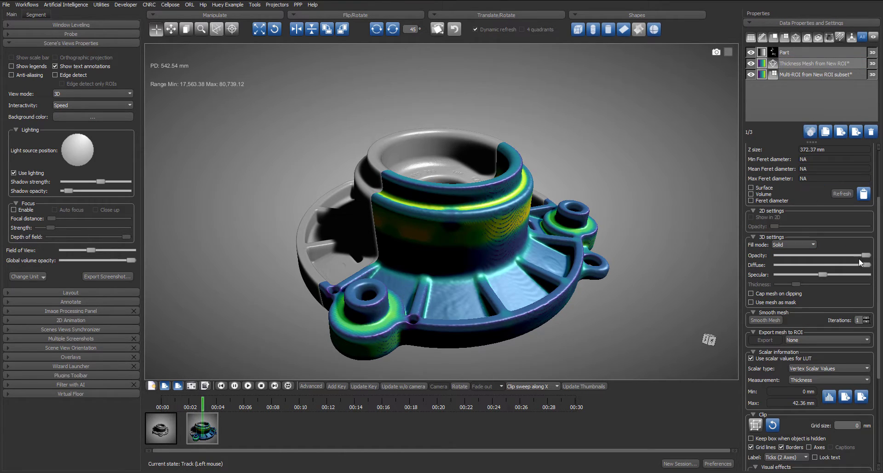
left_click_drag(859, 255, 797, 265)
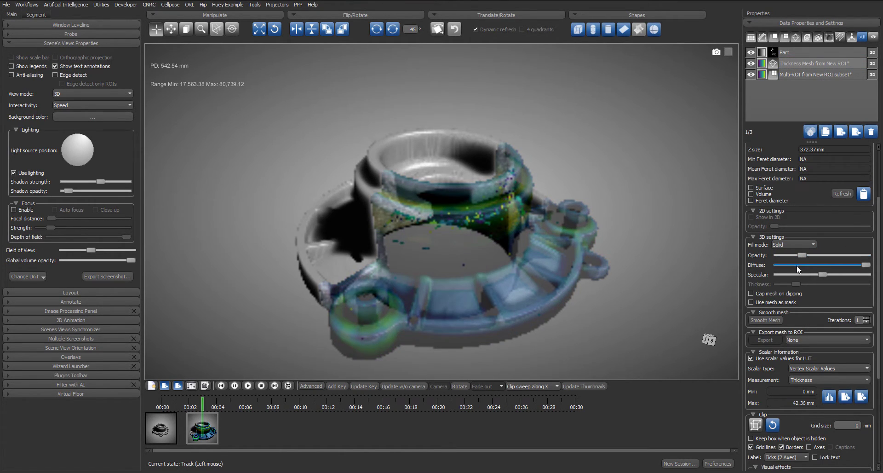
left_click_drag(496, 295, 421, 303)
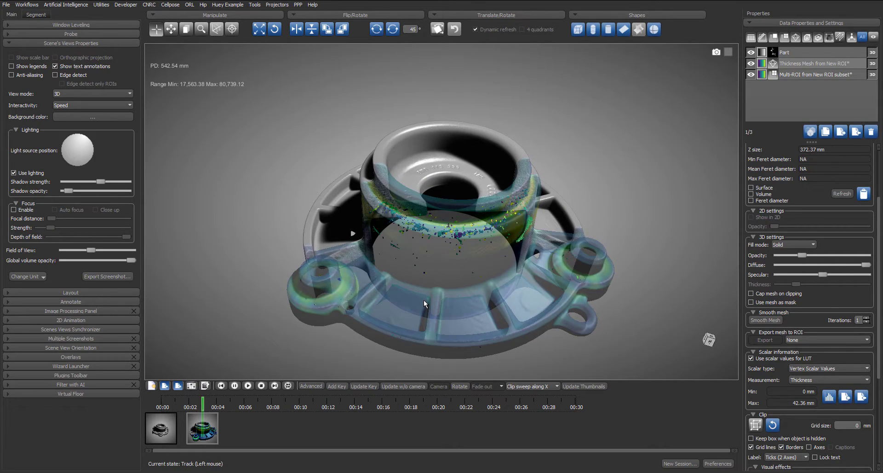
key("k")
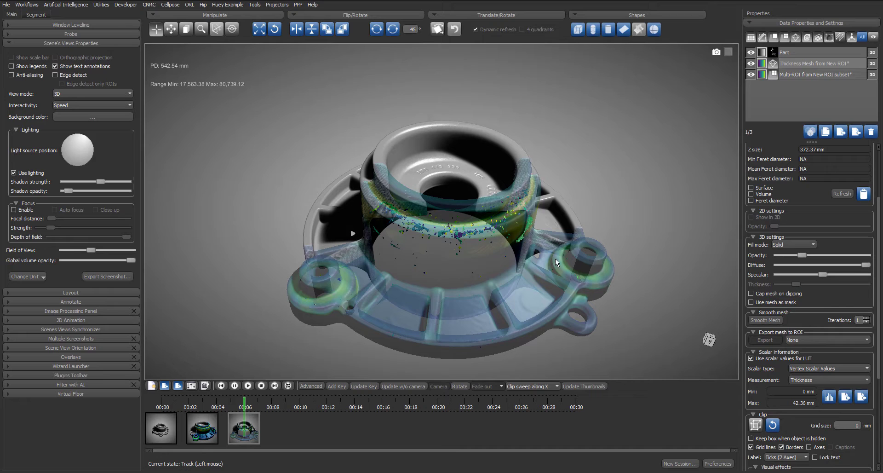
left_click_drag(621, 265, 525, 317)
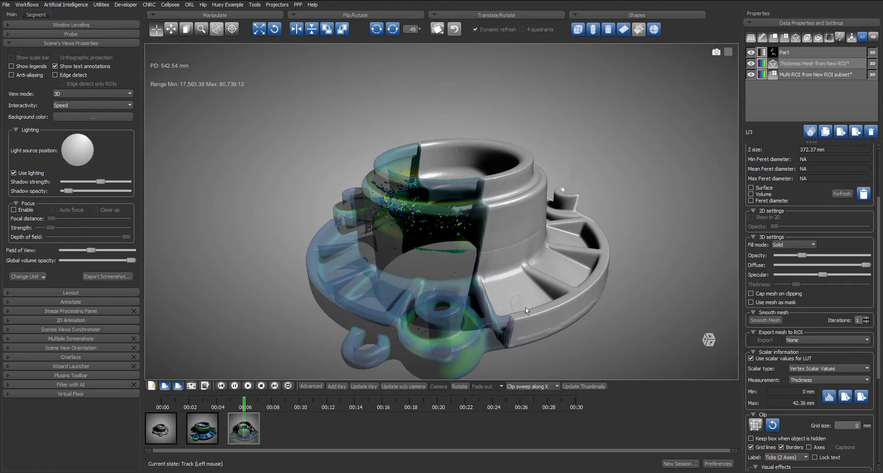
Step: Record a keyframe of the current view, then set the thickness mesh opacity back to maximum and turn the part
key("k")
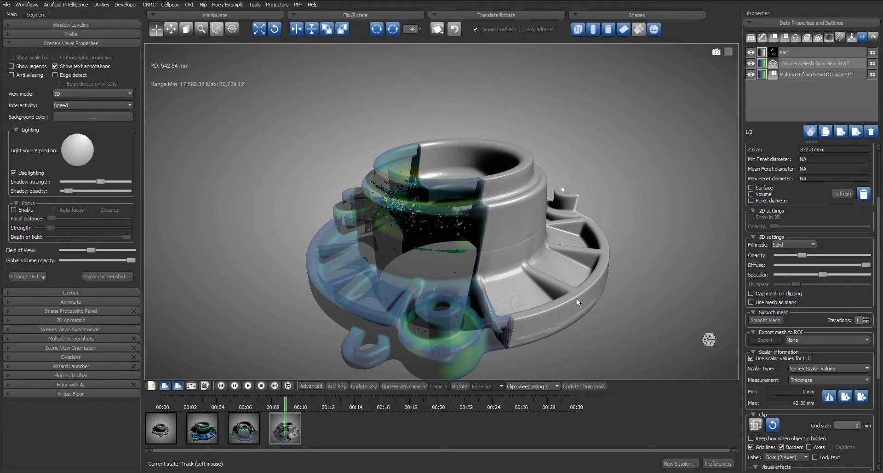
left_click_drag(802, 255, 881, 257)
left_click_drag(611, 274, 355, 281)
Step: Enable edge contrast on the Part volume at maximum strength and record a keyframe at 00:12
left_click(806, 53)
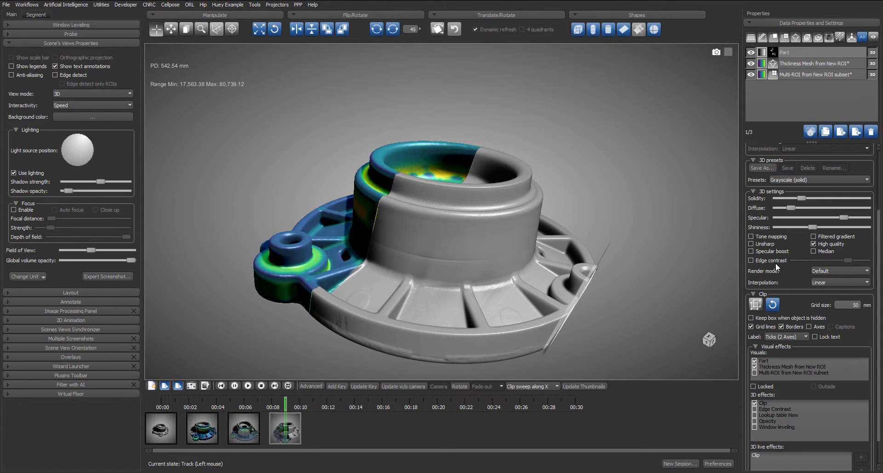
left_click(775, 262)
left_click_drag(848, 260, 875, 261)
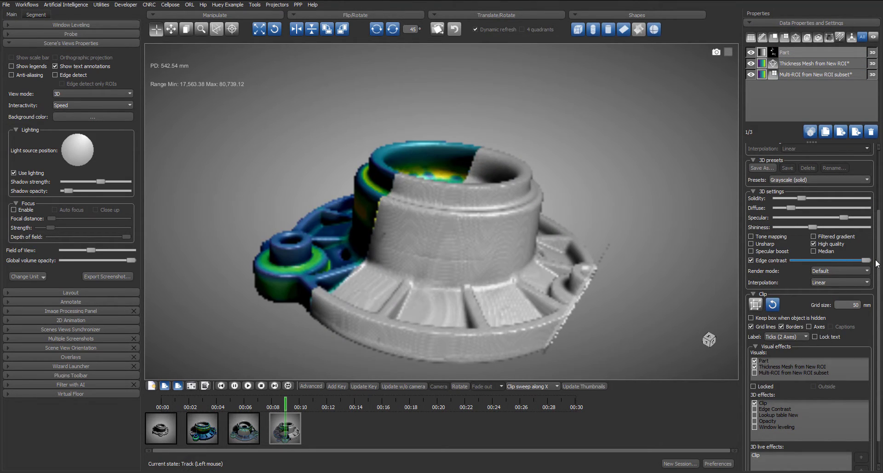
left_click(337, 386)
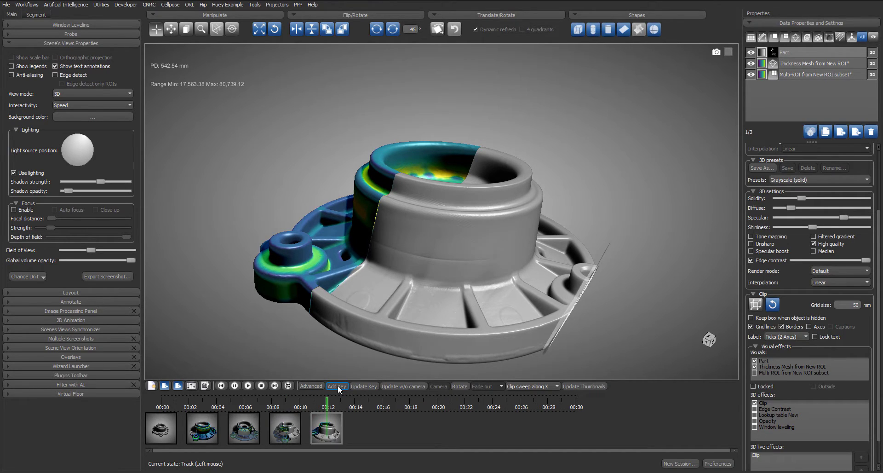
Step: From a side-on view, lower the Part's edge contrast to make it see-through, key it at 00:14, then rotate and zoom closer
left_click_drag(517, 258, 512, 233)
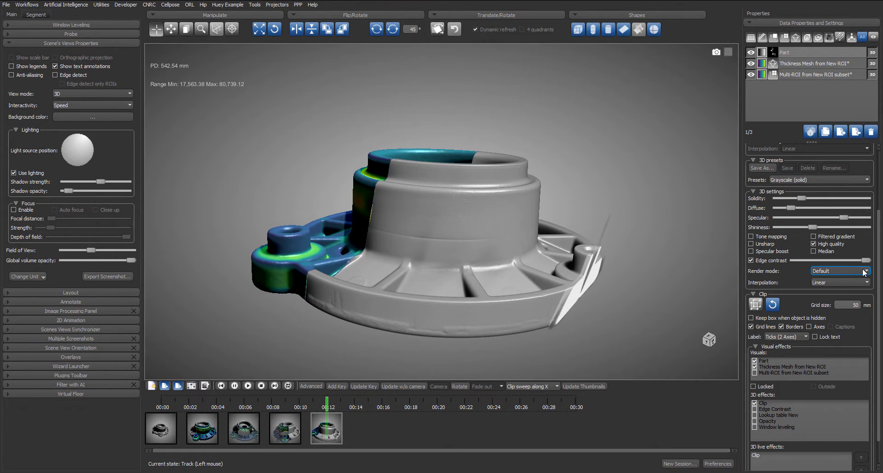
left_click_drag(867, 261, 807, 259)
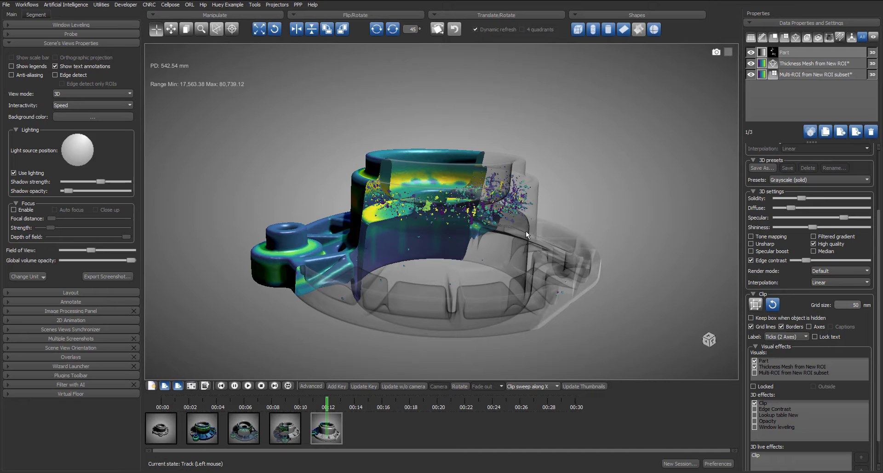
key("ctrl+k")
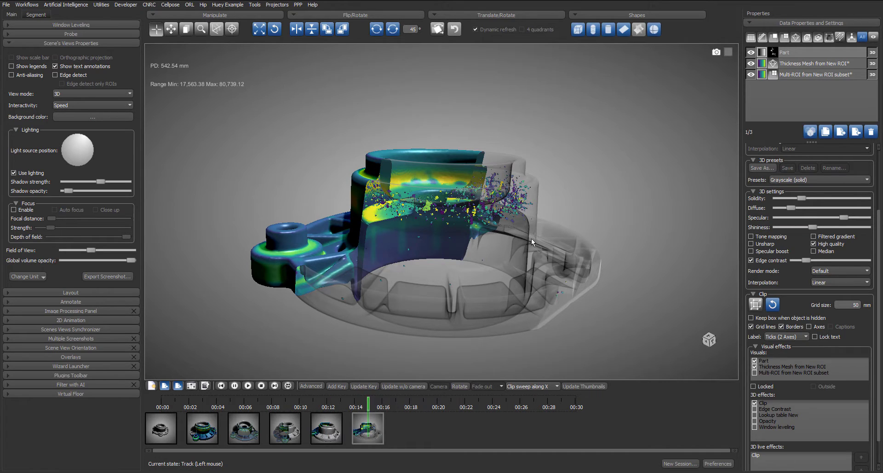
left_click_drag(531, 238, 379, 246)
scroll(454, 207, "up", 5)
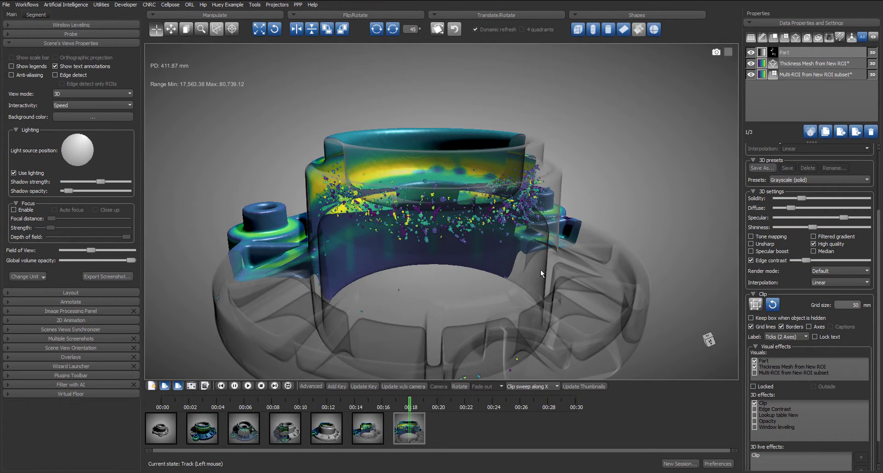
Step: Key a top-down view of the part near 00:21, then return edge contrast to maximum
left_click_drag(540, 269, 434, 310)
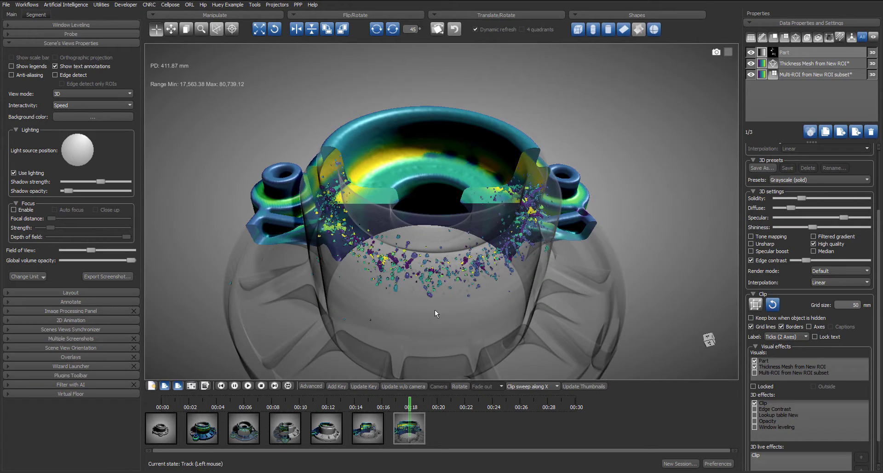
key("k")
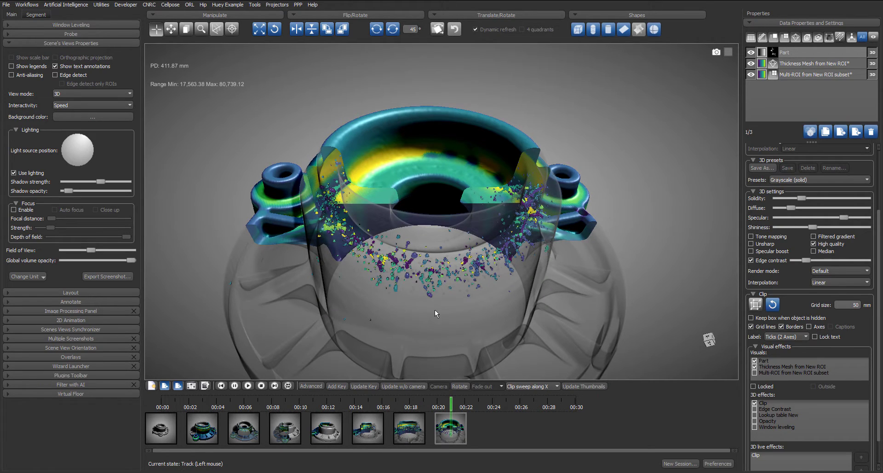
left_click_drag(802, 259, 877, 266)
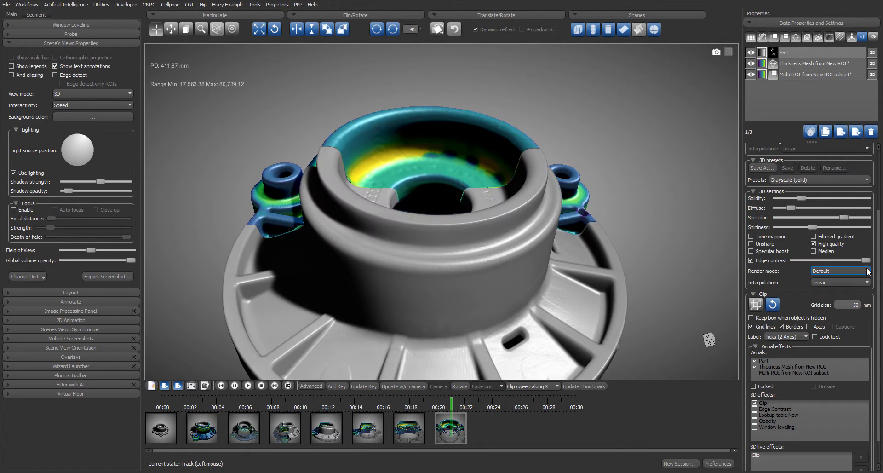
Step: Reset the clipping, key the uncut part viewed from above at 00:24, then zoom out
left_click(770, 305)
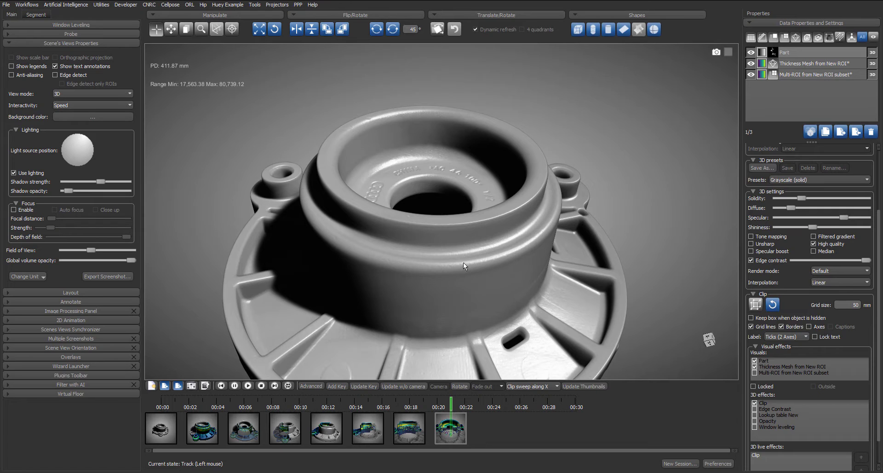
left_click_drag(463, 263, 398, 284)
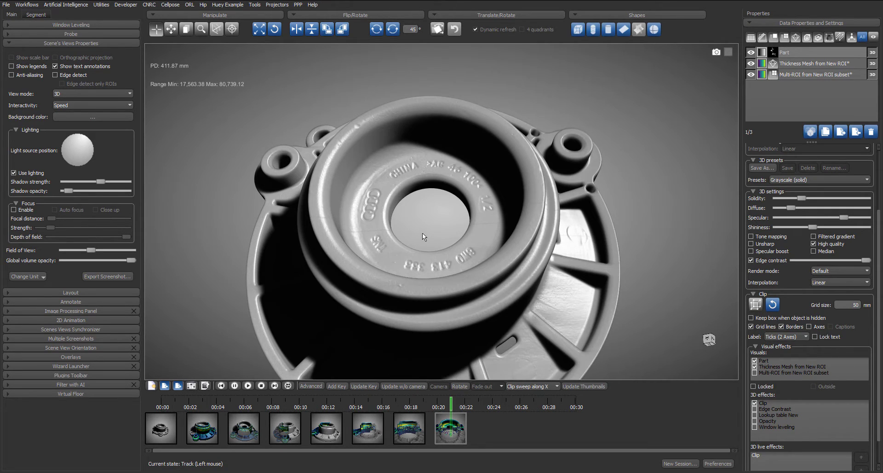
key("k")
scroll(423, 236, "down", 3)
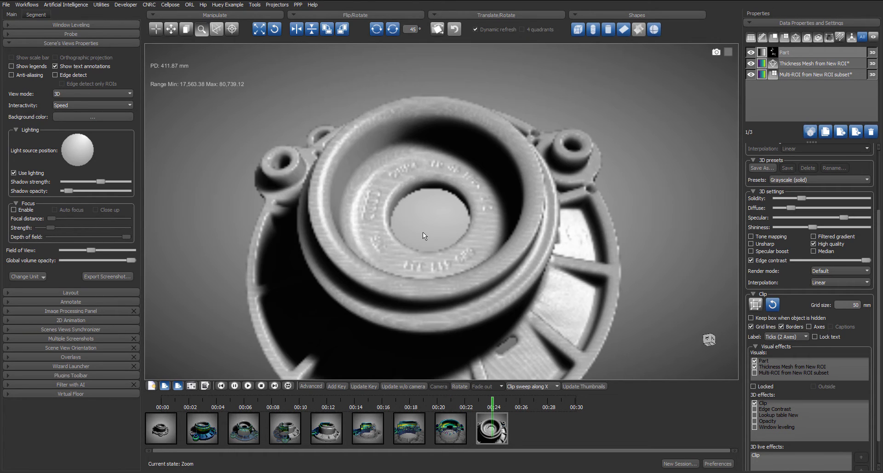
scroll(426, 219, "down", 1)
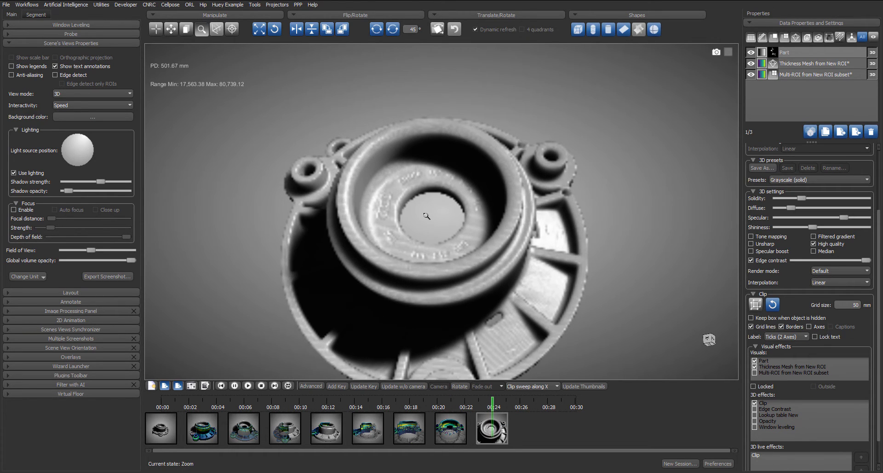